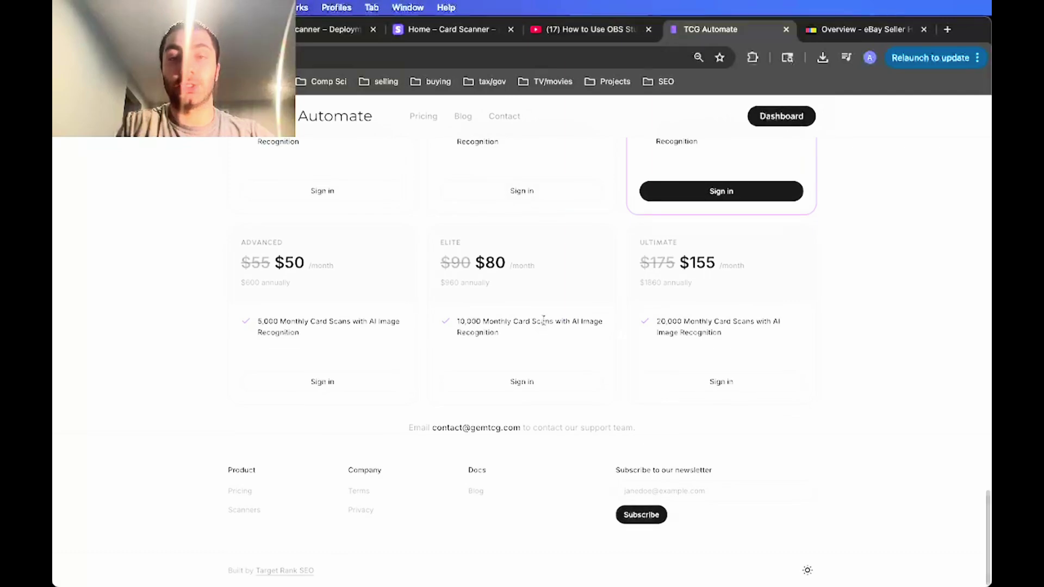
Step: Sign in to the card listing site with the Google account and open the account settings
scroll(545, 325, "up", 10)
scroll(485, 274, "up", 10)
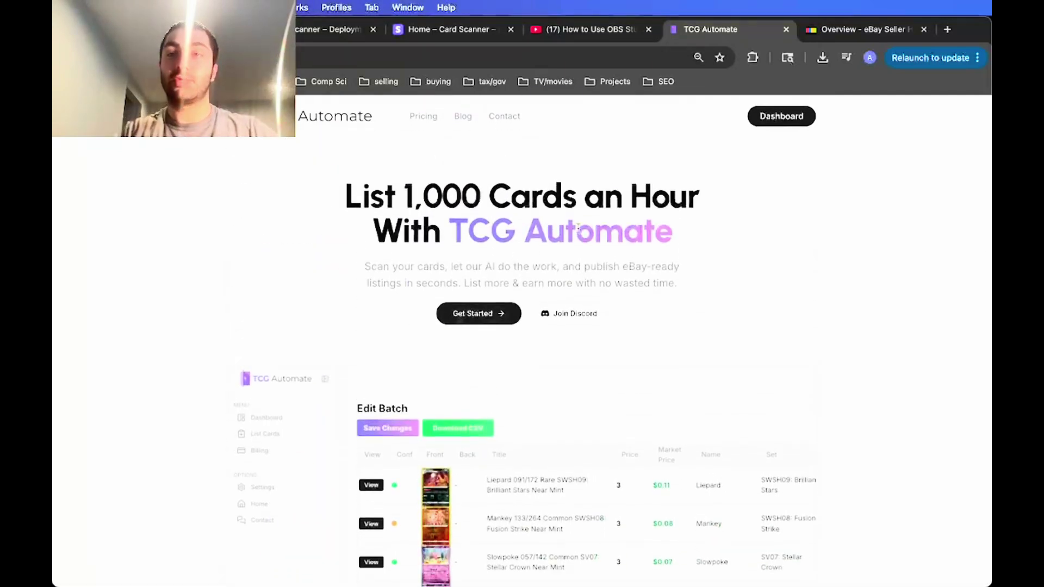
left_click(494, 311)
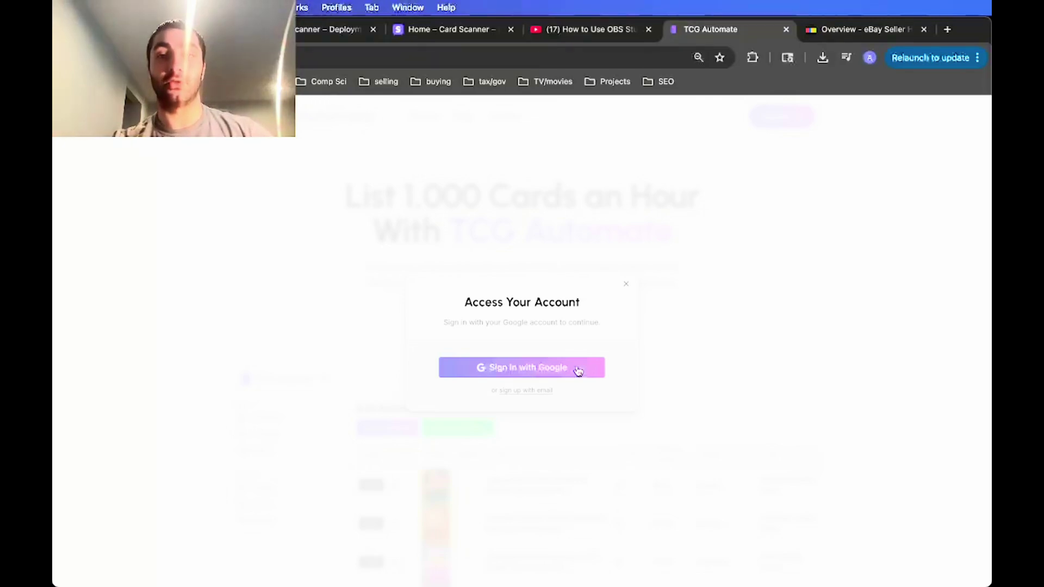
left_click(578, 371)
left_click(804, 112)
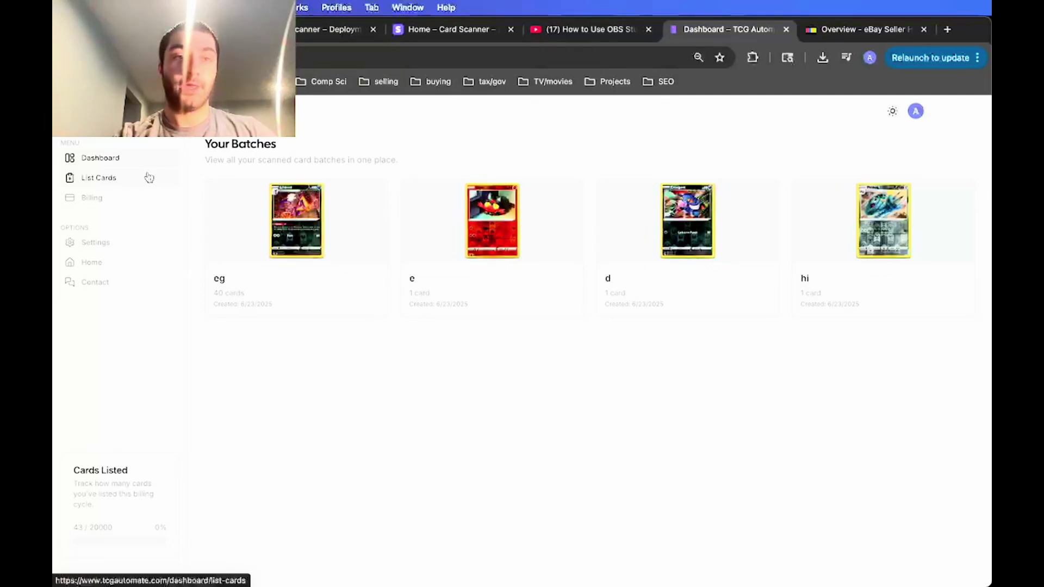
left_click(121, 244)
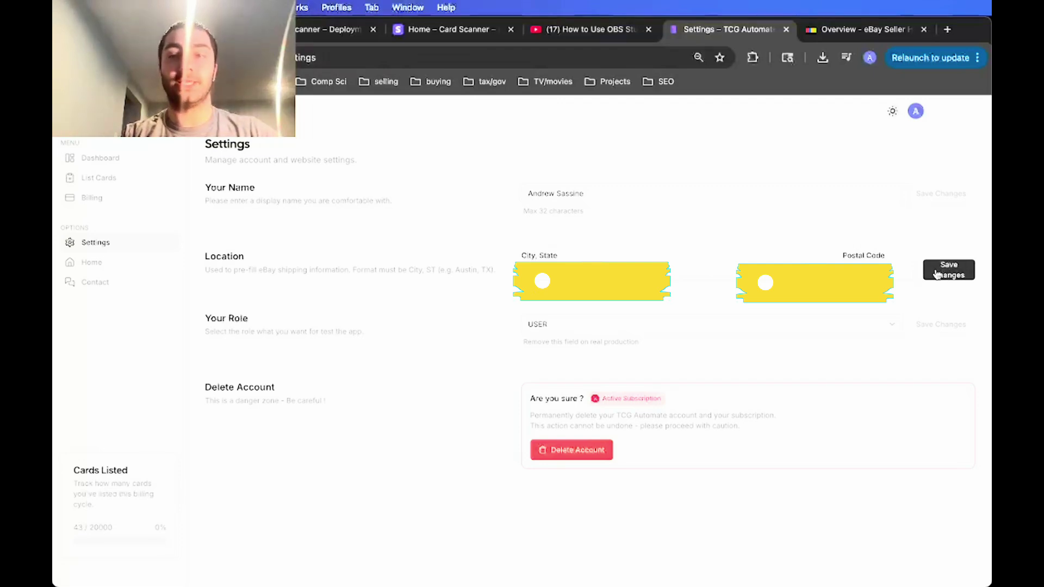
Step: Start a new card batch named 123 with a Buy It Now price of 3
left_click(139, 177)
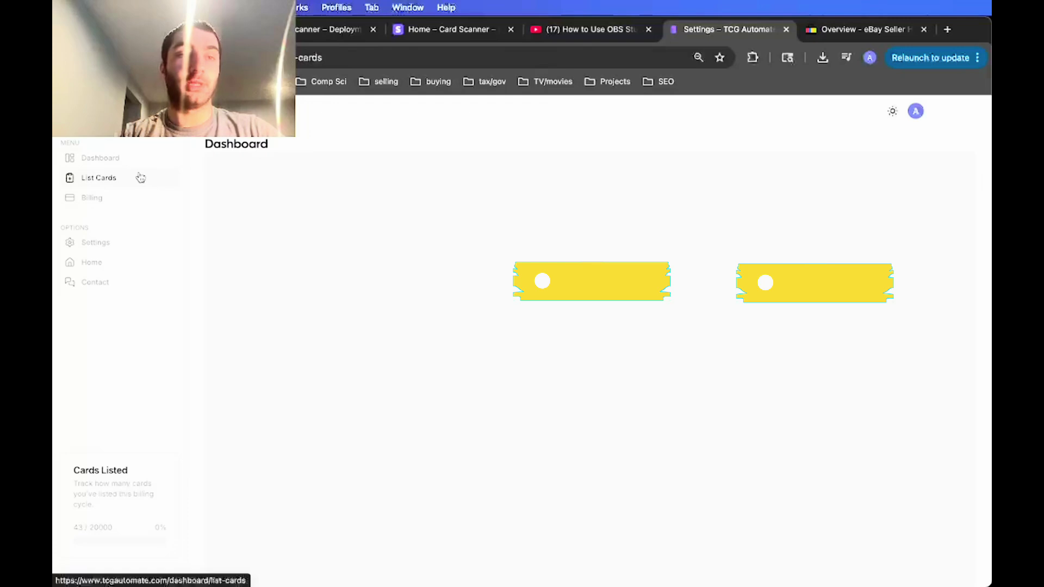
left_click(577, 190)
type("123")
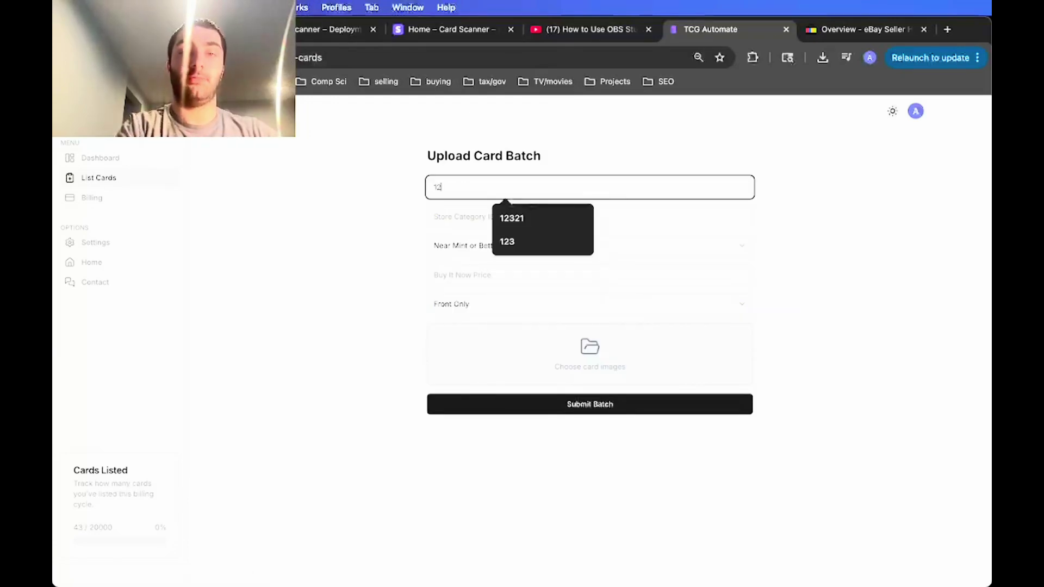
left_click(404, 221)
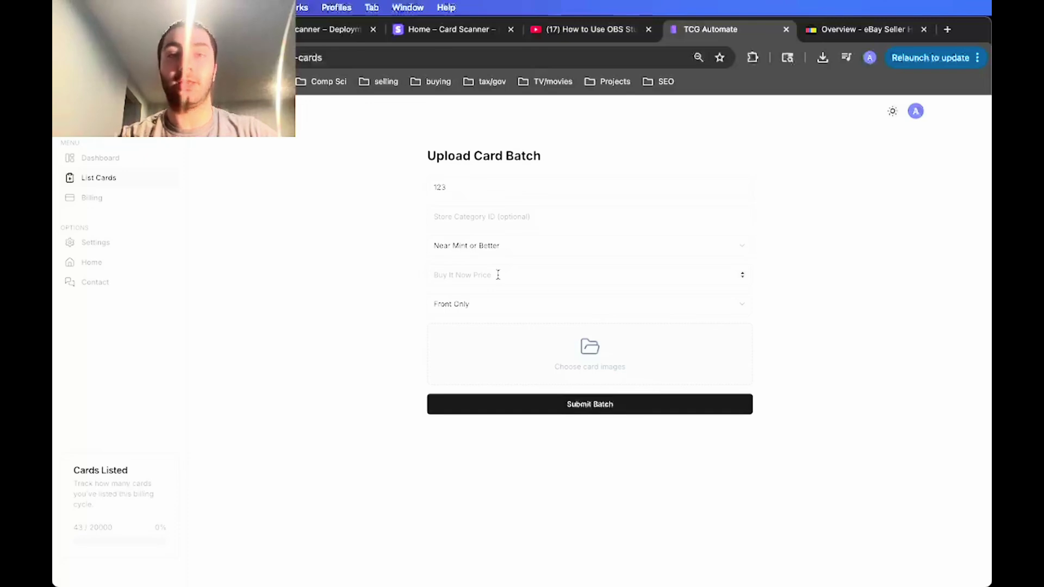
left_click(498, 274)
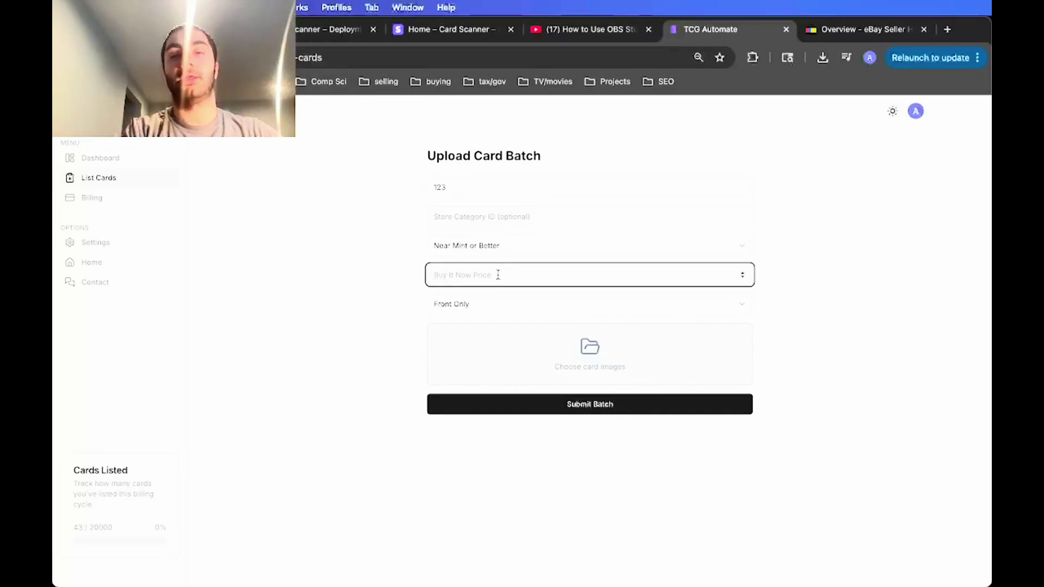
type("3")
left_click(356, 325)
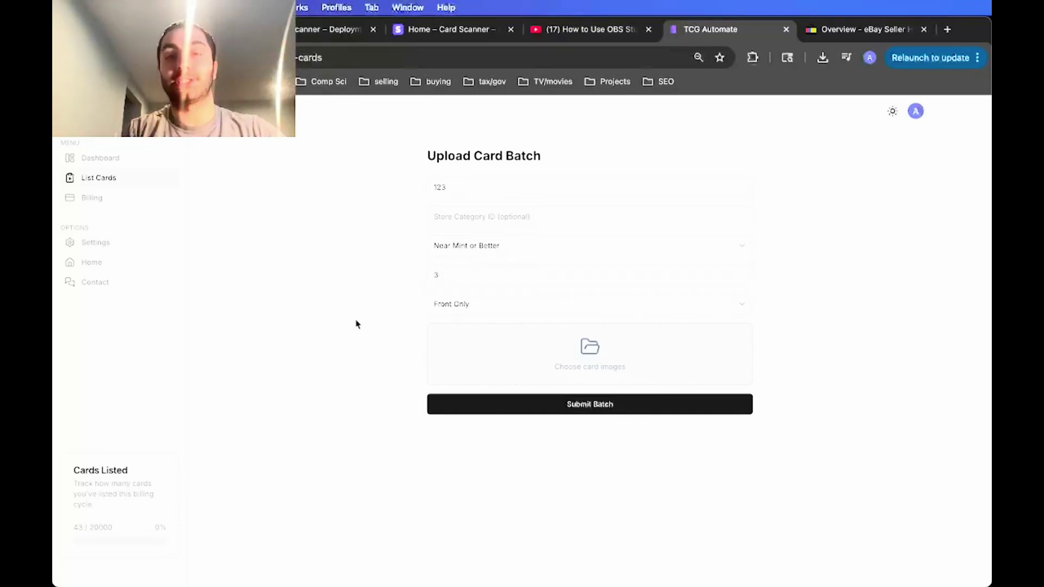
left_click(448, 275)
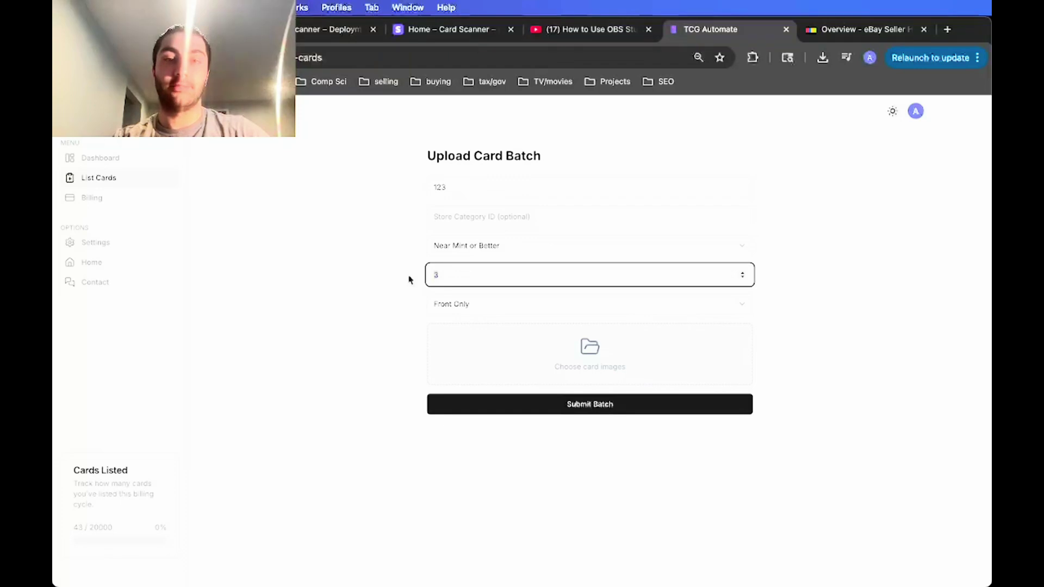
double_click(465, 273)
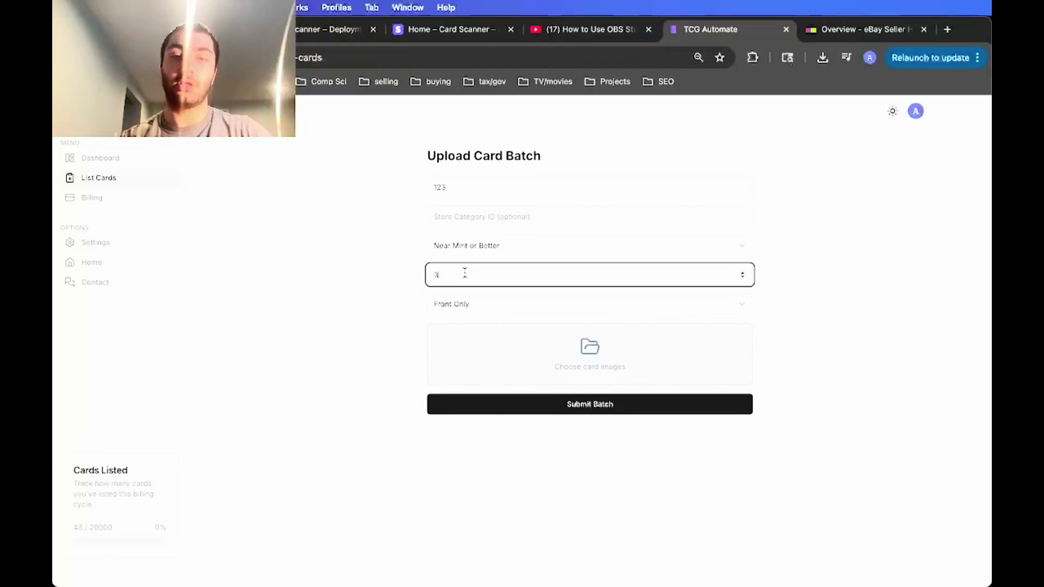
Step: Keep the batch as Front Only and upload the card images from the Documents folder
left_click(461, 307)
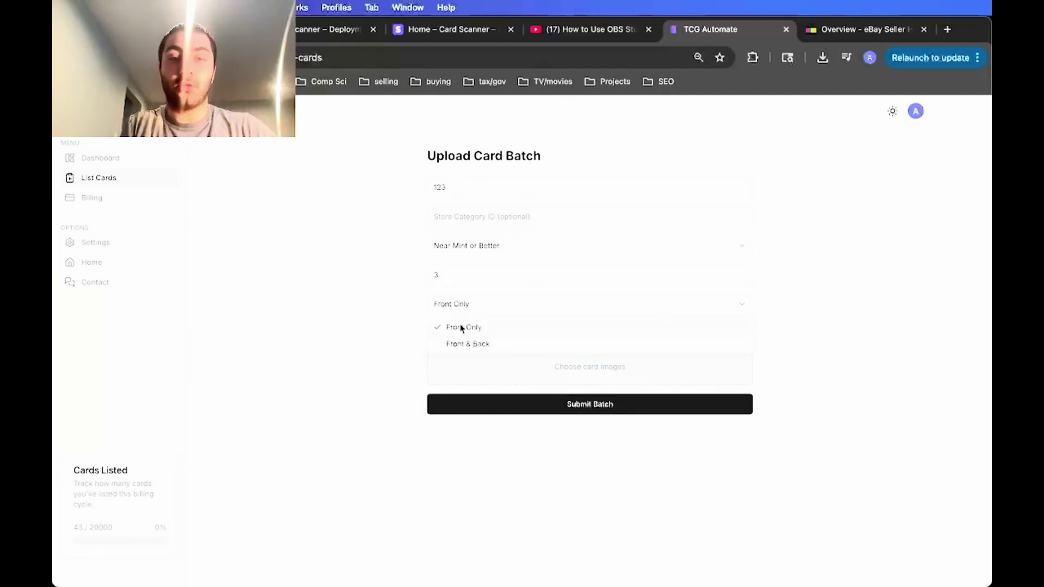
left_click(495, 329)
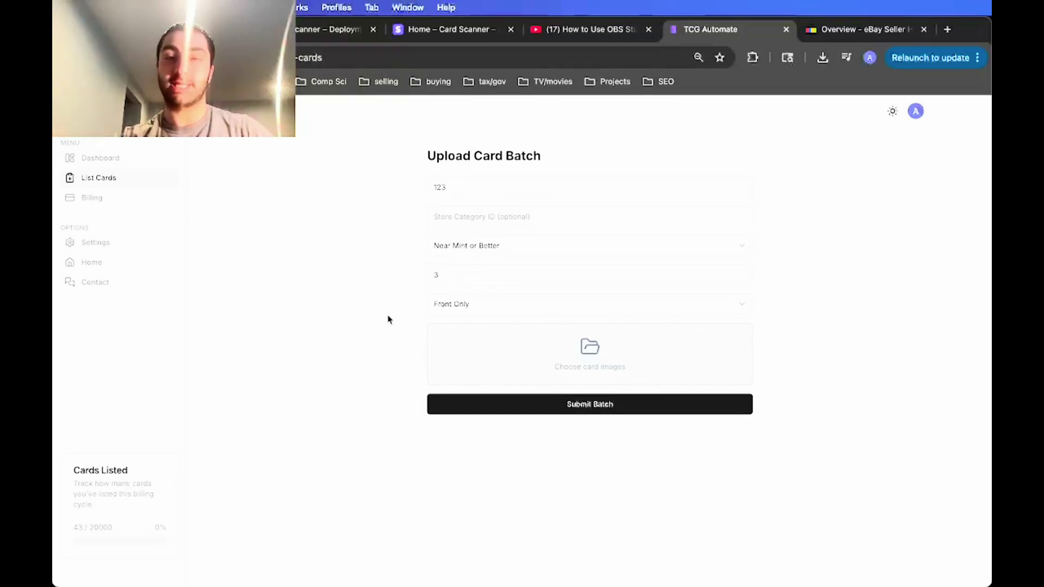
left_click(596, 355)
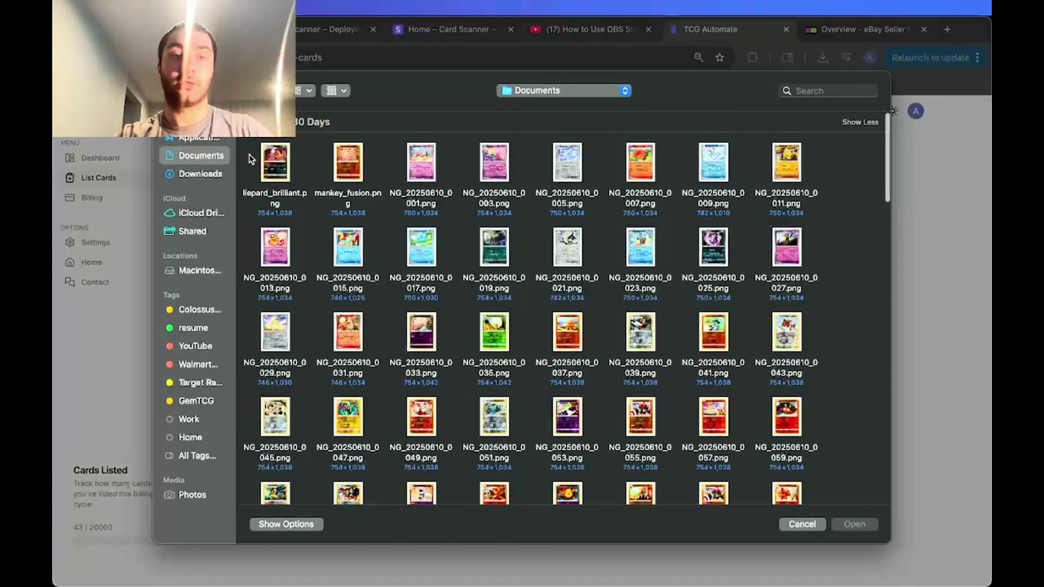
left_click_drag(247, 154, 800, 498)
double_click(571, 231)
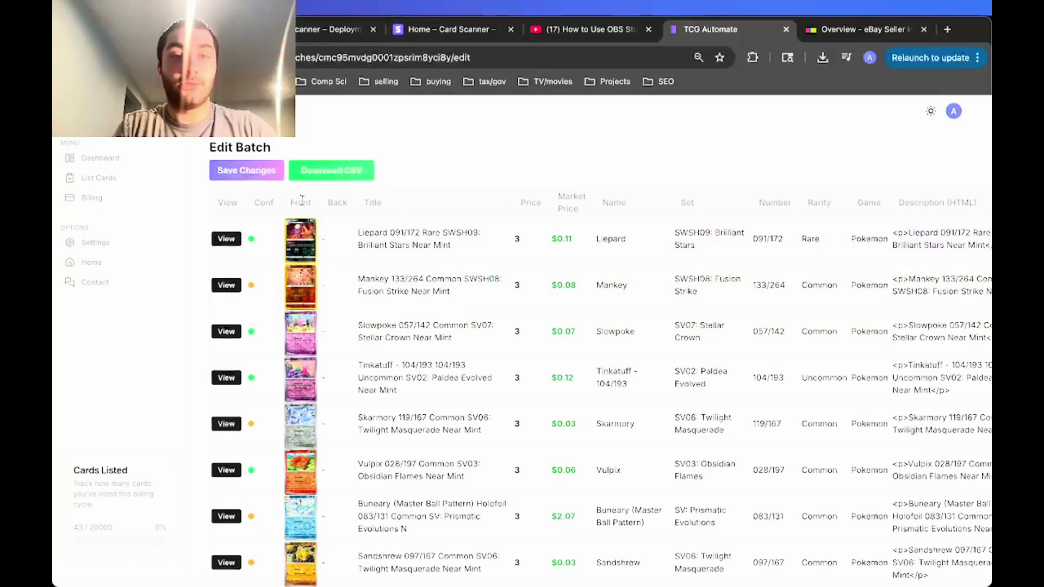
Step: Examine the Liepard row's title, price, name, set, game and HTML description in the batch table
left_click(383, 235)
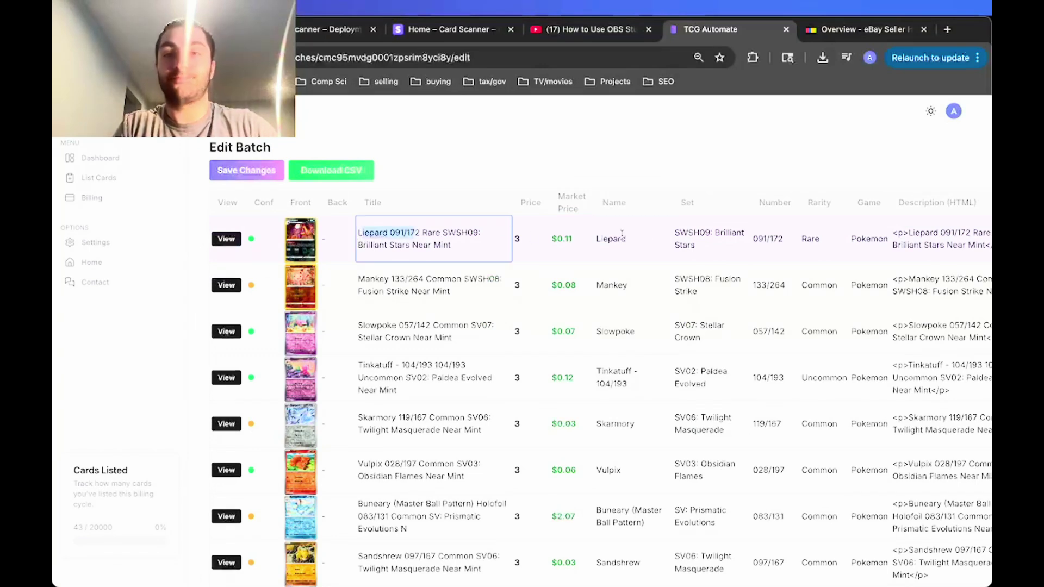
left_click(528, 233)
left_click(635, 234)
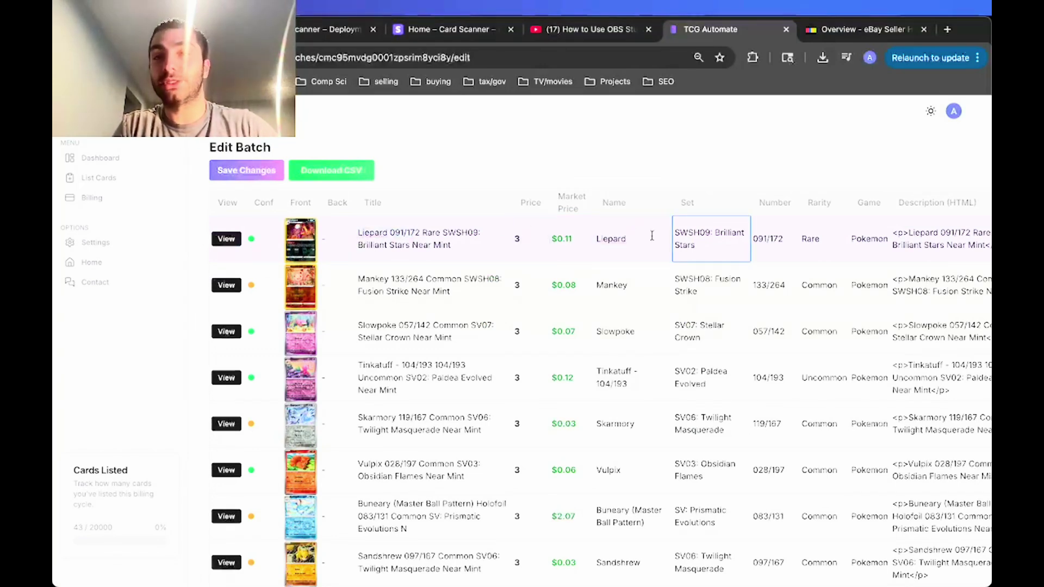
left_click_drag(597, 210, 879, 219)
scroll(870, 225, "right", 2)
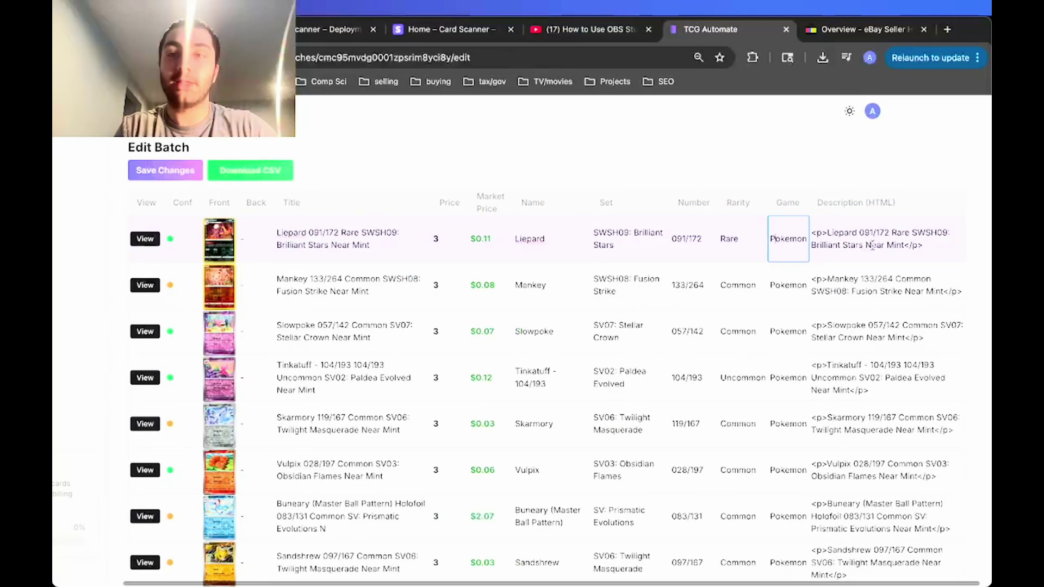
left_click(818, 234)
left_click_drag(818, 233, 945, 253)
left_click(958, 253)
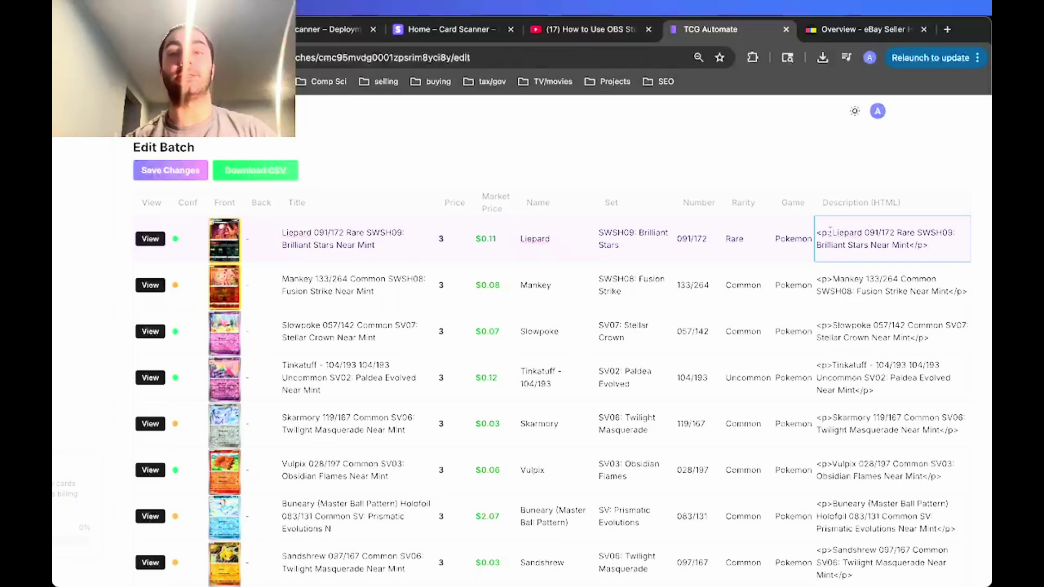
scroll(831, 231, "left", 2)
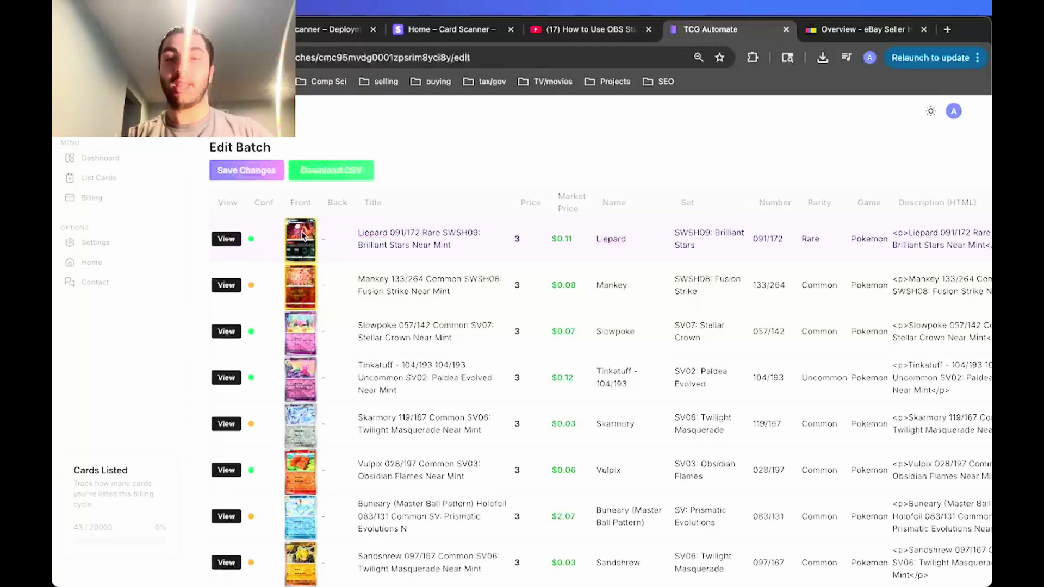
Step: Check the Liepard card's market price and enter 3 as its listing price
double_click(566, 239)
left_click(581, 255)
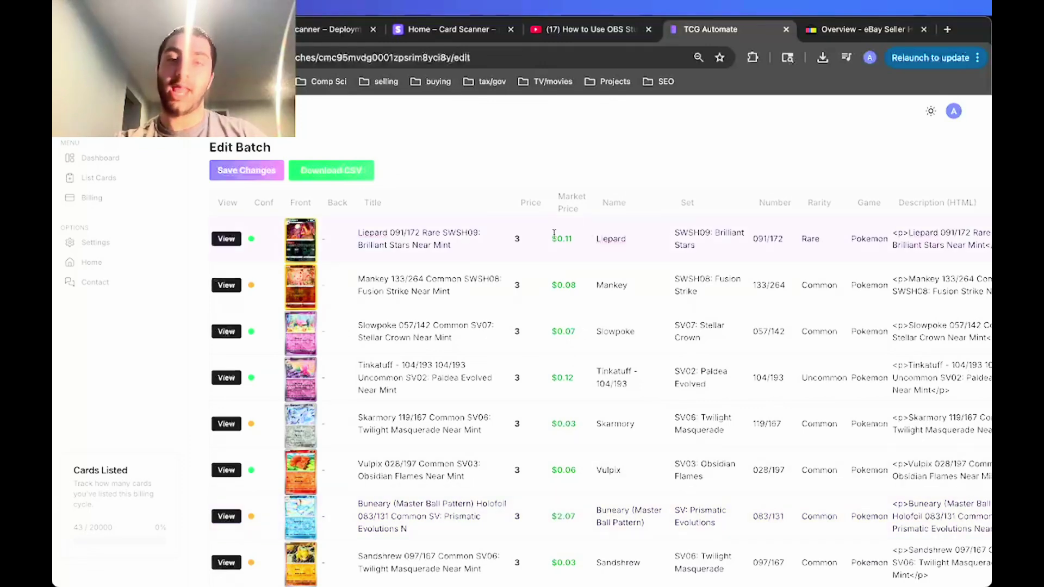
left_click_drag(588, 240, 517, 235)
type("3")
left_click(586, 274)
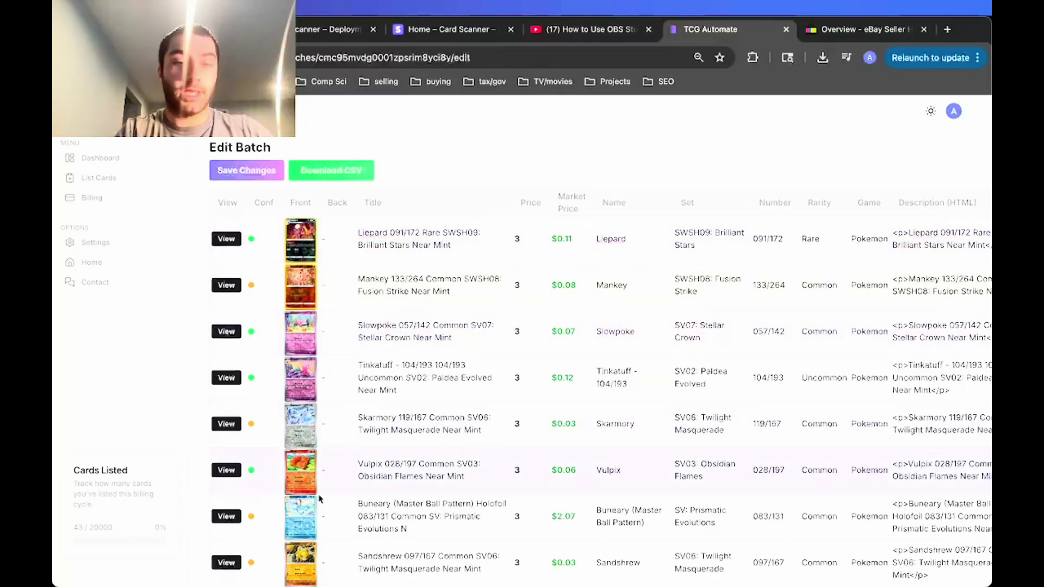
Step: Check the title of the Buneary (Master Ball Pattern) row and open that card's detail view
scroll(354, 453, "down", 1)
left_click(357, 465)
left_click_drag(357, 465, 421, 465)
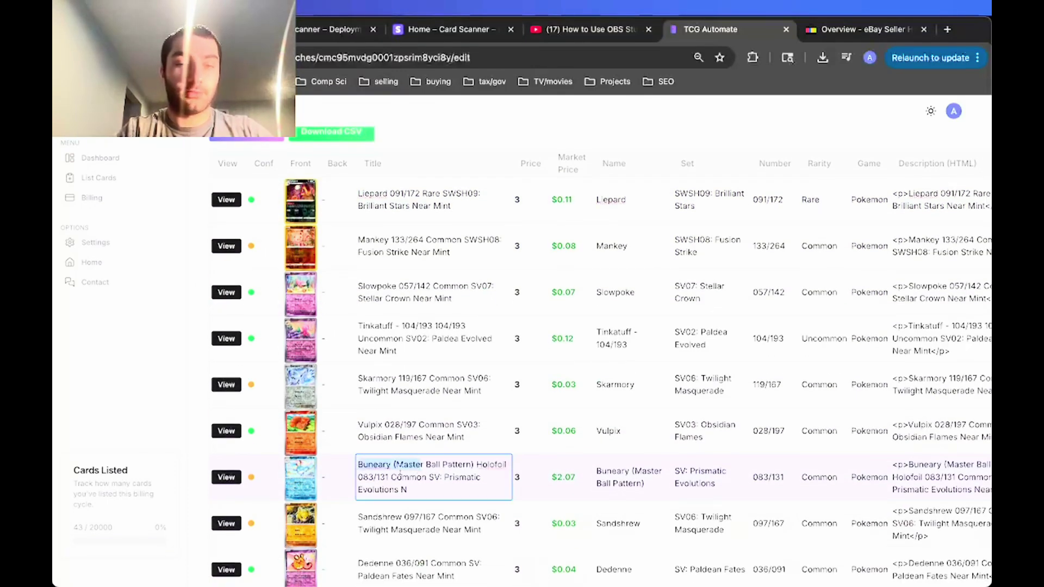
left_click(411, 474)
key("ctrl+a")
left_click(387, 465)
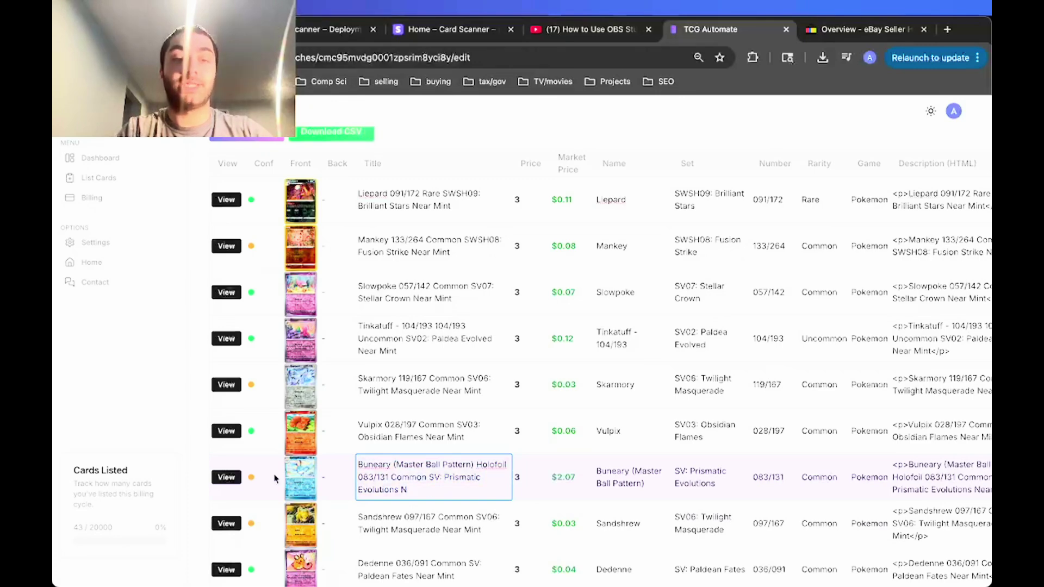
left_click(307, 469)
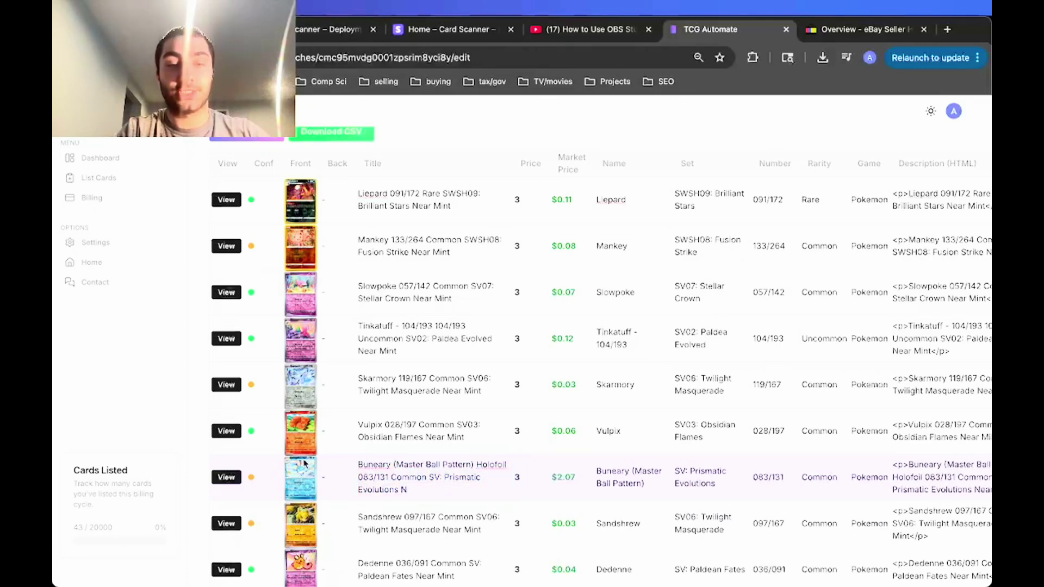
left_click(226, 477)
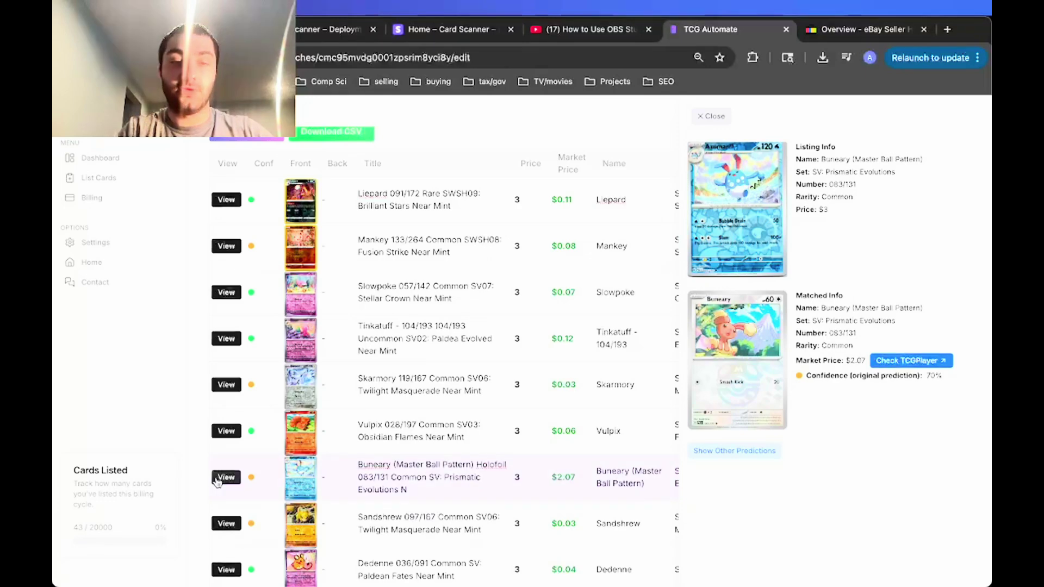
Step: Compare the scanned card's listing info with the matched Buneary info and its prediction confidence
scroll(804, 245, "down", 1)
mouse_move(818, 184)
left_mouse_down()
mouse_move(794, 144)
mouse_move(818, 182)
left_mouse_up()
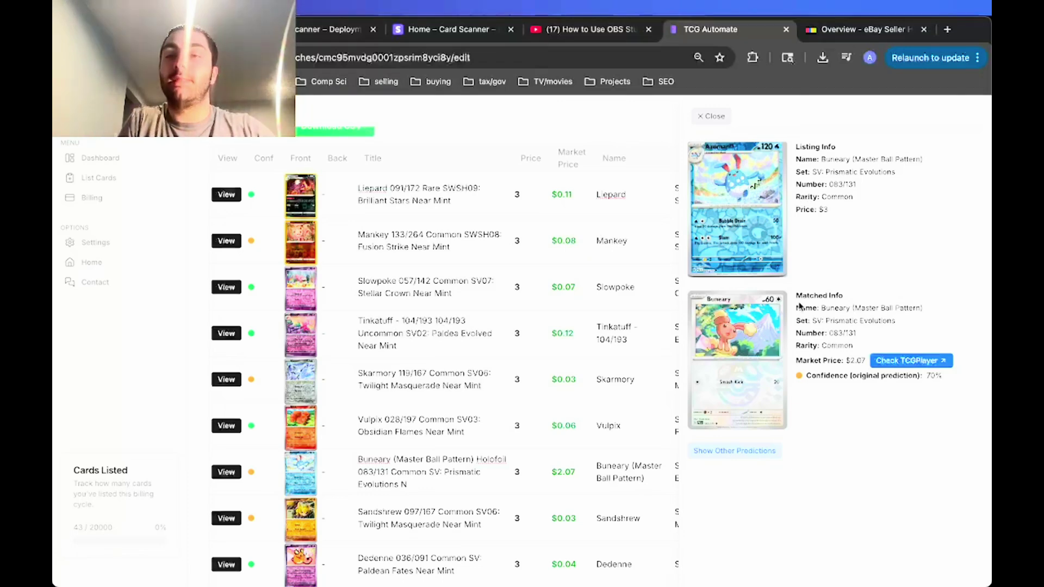
left_click_drag(795, 304, 855, 328)
left_click(851, 330)
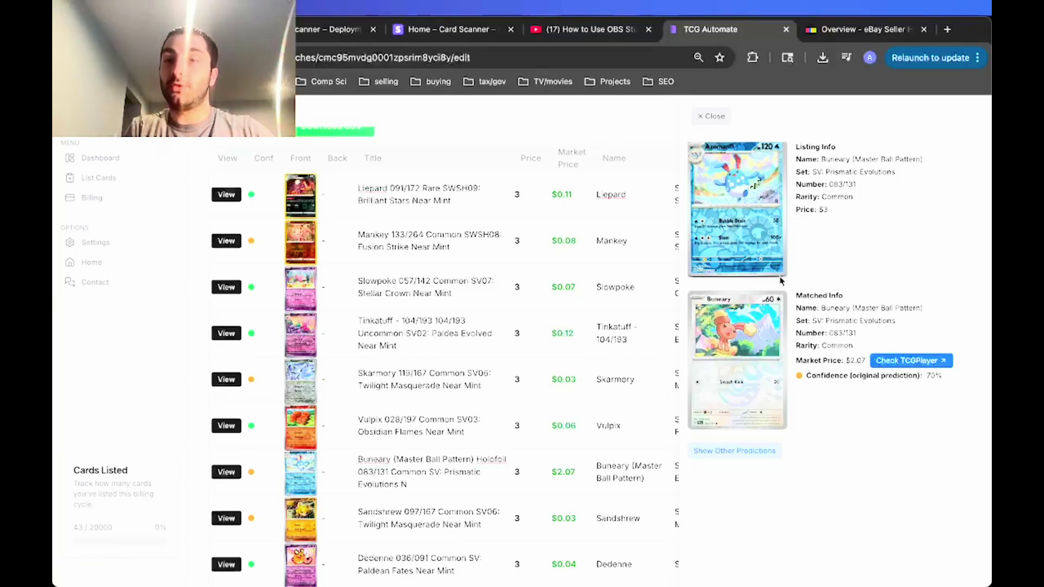
left_click_drag(822, 308, 931, 314)
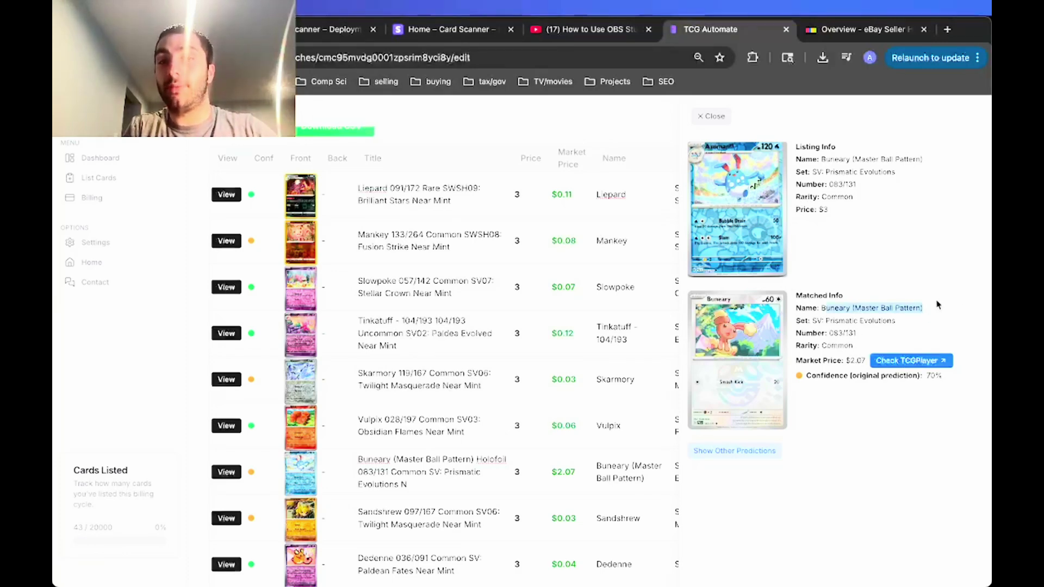
left_click(850, 377)
scroll(851, 377, "down", 1)
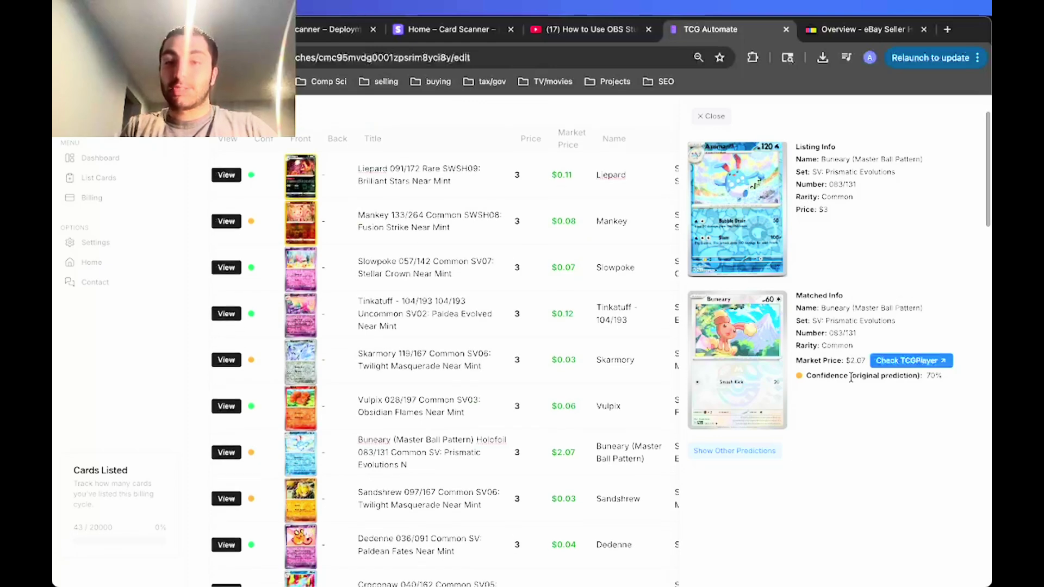
Step: Show the other predictions and replace the Buneary match with Azumarill (SV02: Paldea Evolved) Reverse Holofoil
left_click(748, 451)
scroll(747, 456, "down", 5)
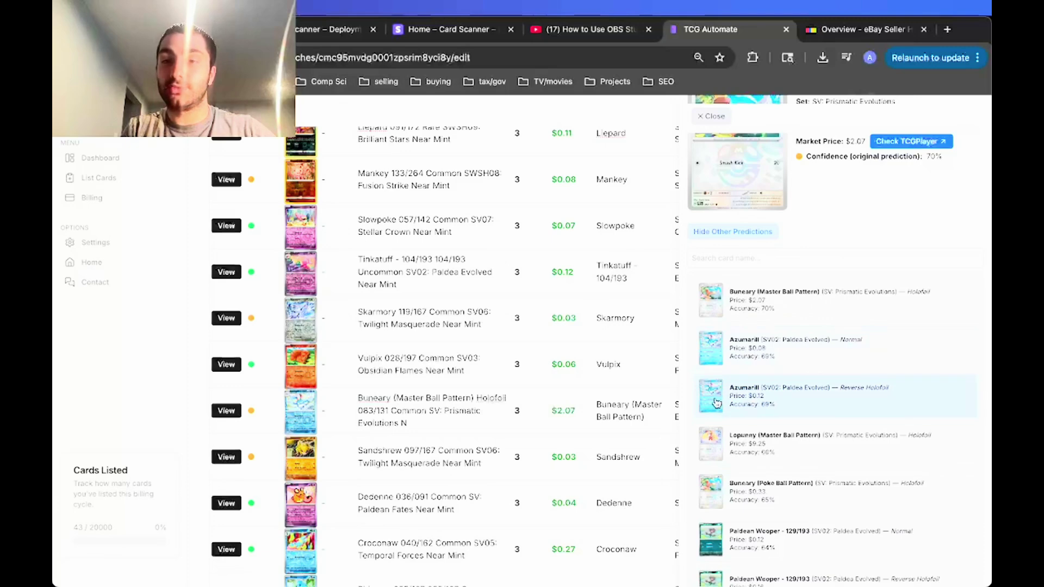
left_click(888, 394)
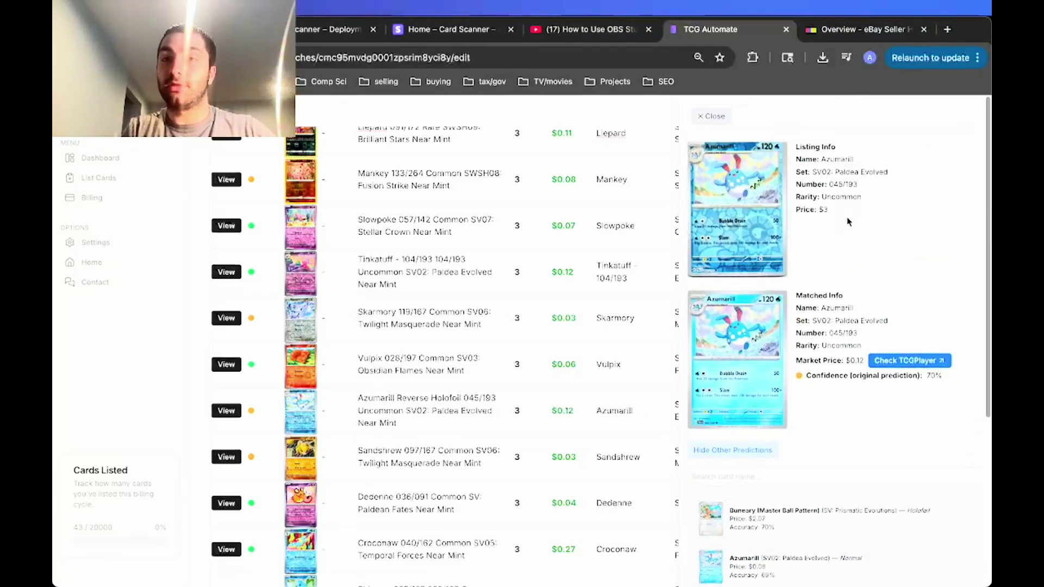
Step: Open the matched Azumarill card on TCGplayer and examine its product details and prices
left_click(866, 225)
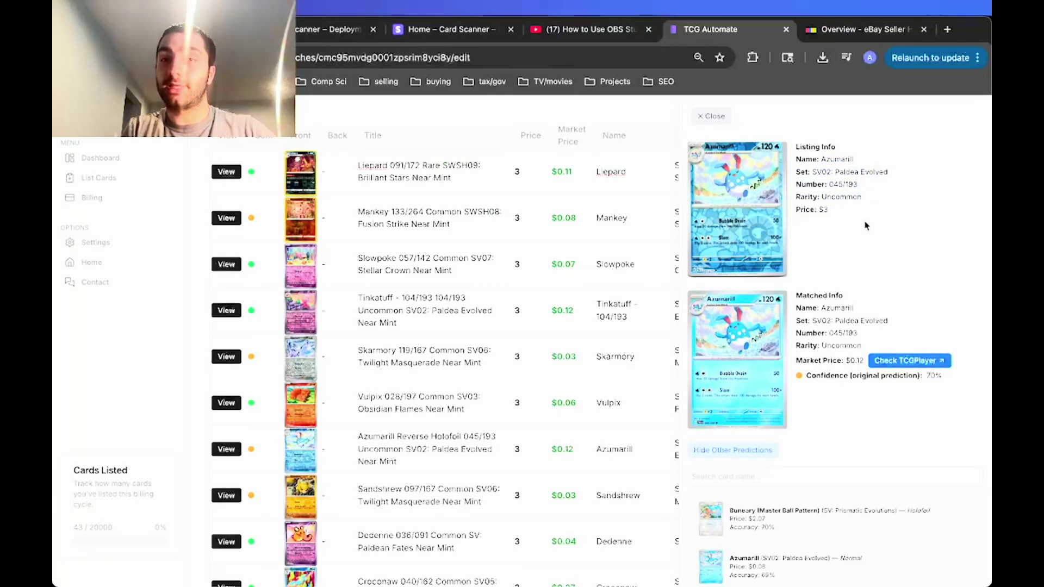
left_click(902, 361)
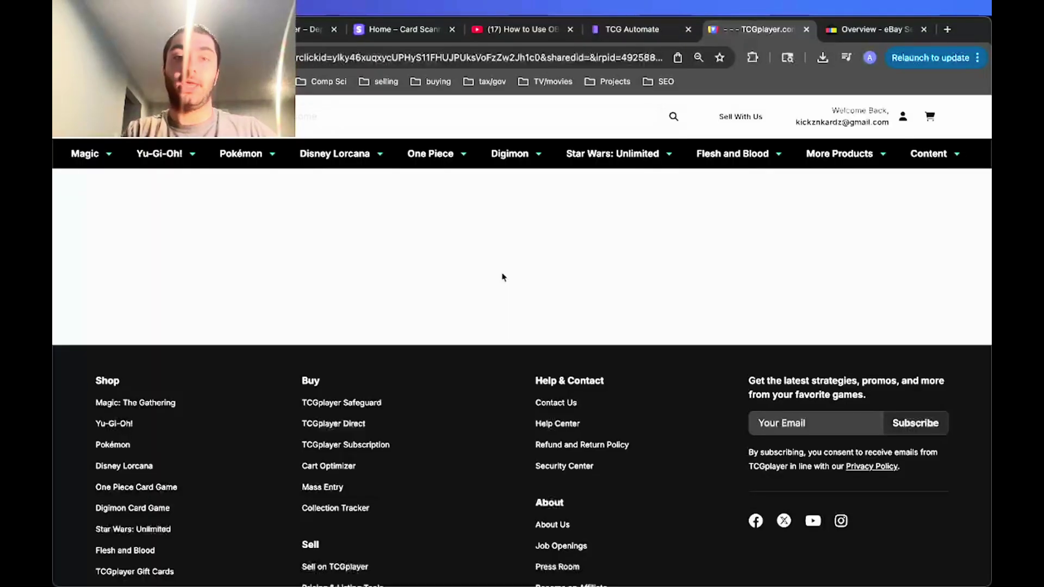
scroll(466, 357, "down", 2)
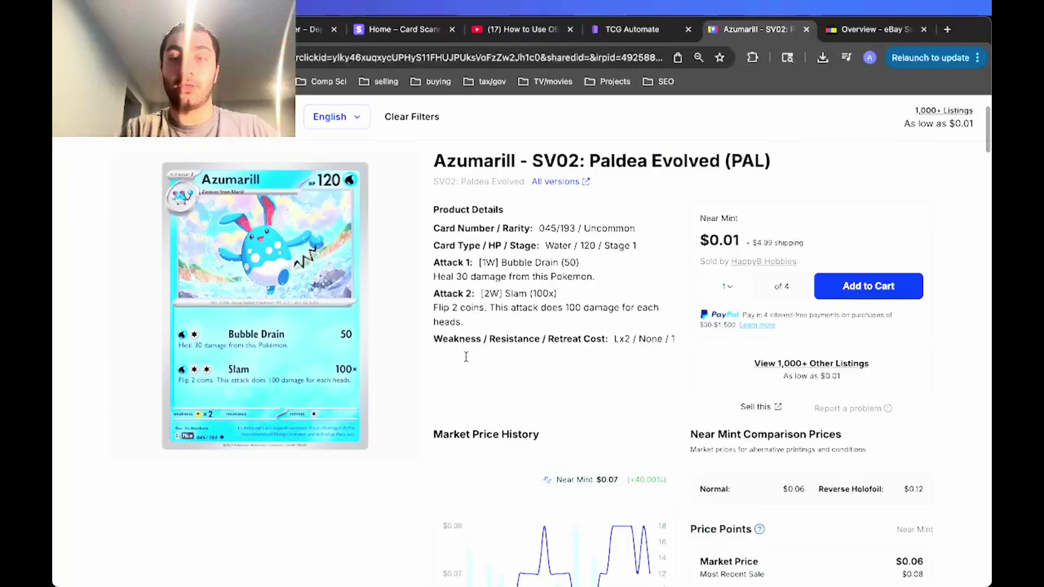
Step: Check the Azumarill seller listings on TCGplayer, return to the TCG Automate batch and close the card's detail view
scroll(466, 357, "down", 8)
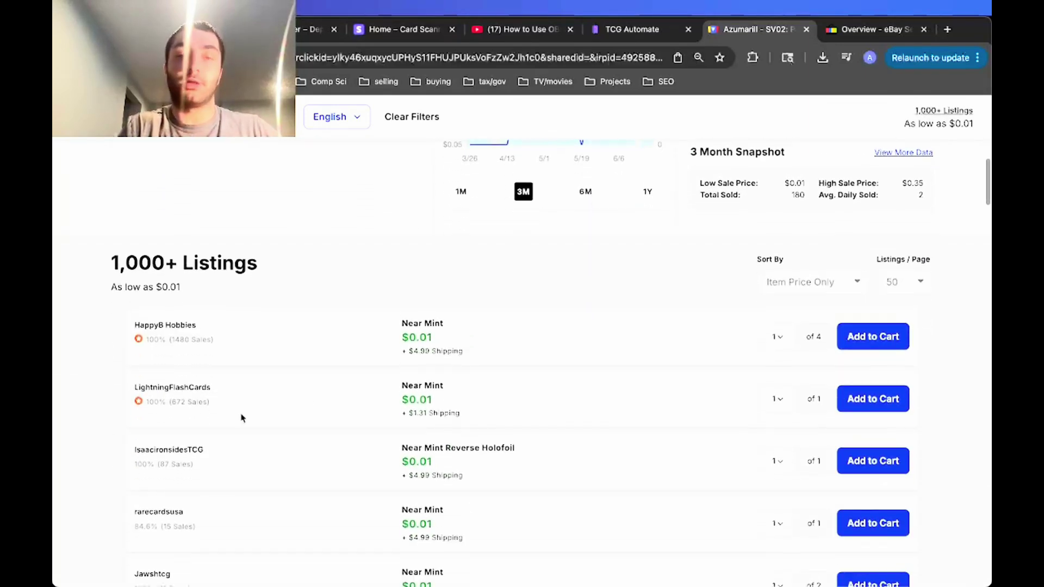
scroll(717, 323, "up", 1)
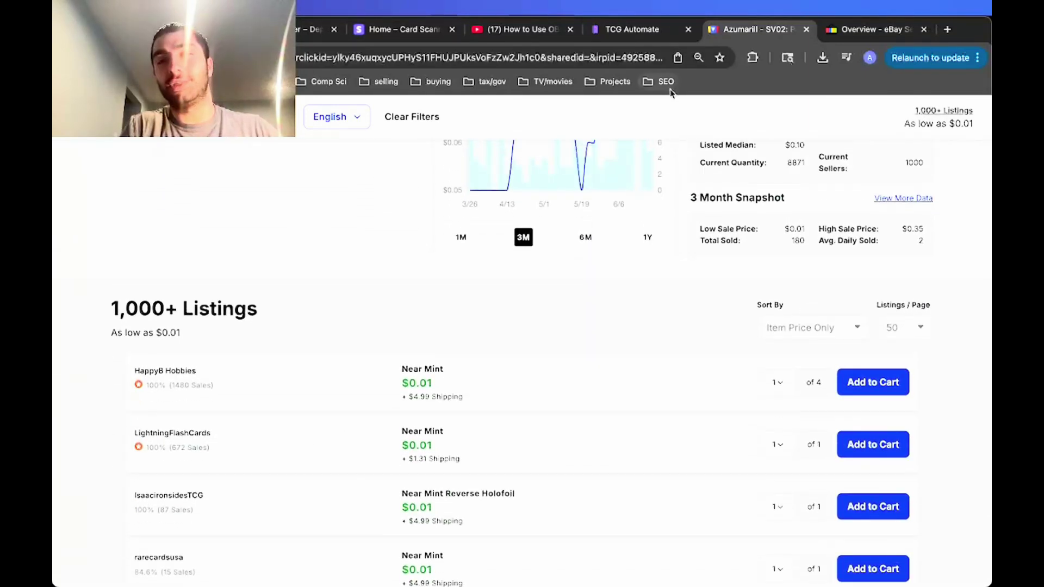
left_click(651, 38)
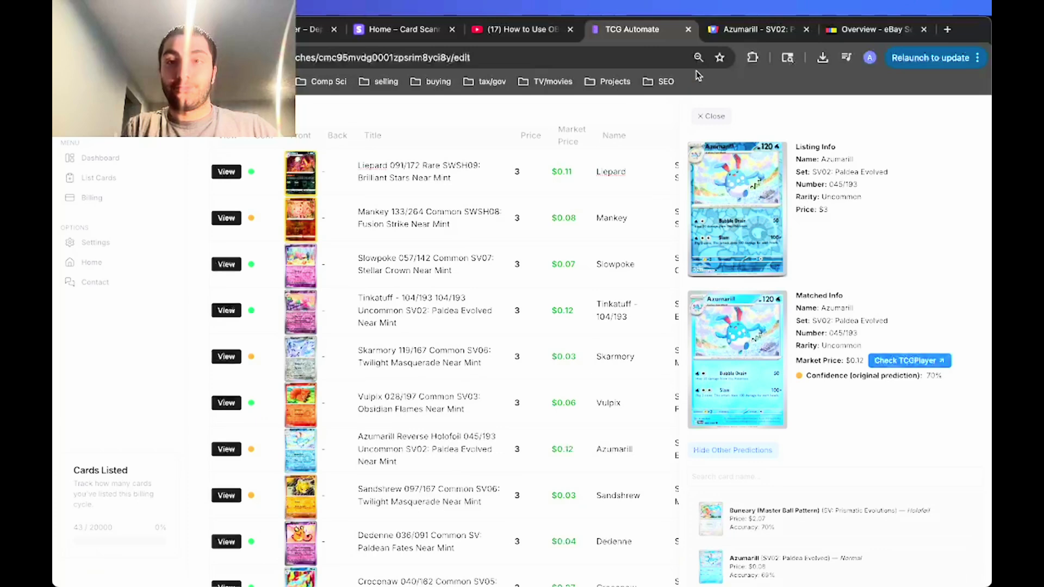
left_click(711, 118)
scroll(480, 377, "up", 2)
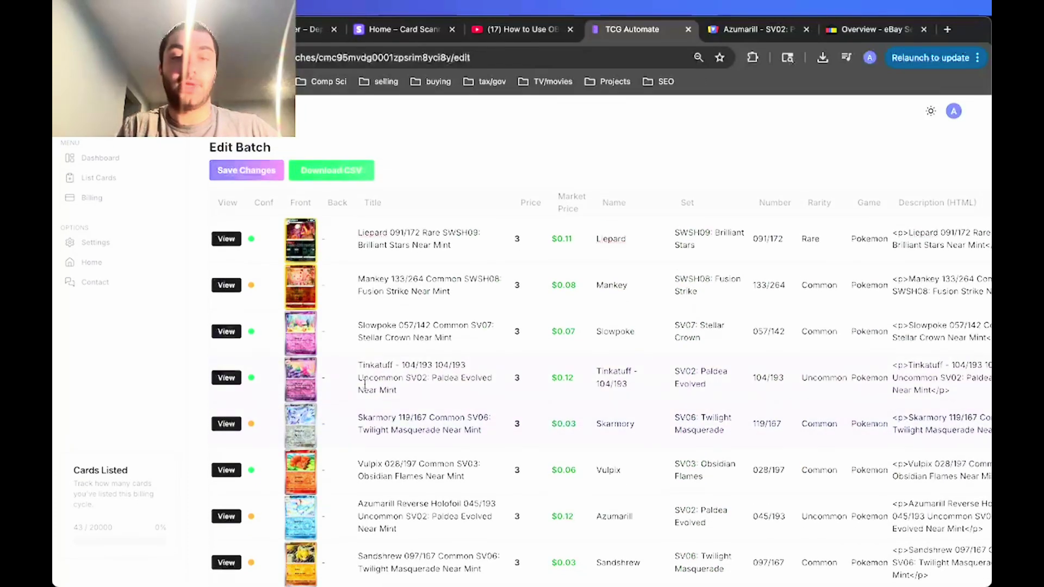
Step: Look over the card rows of the edited batch and download the batch as a CSV file
left_click_drag(335, 219, 615, 415)
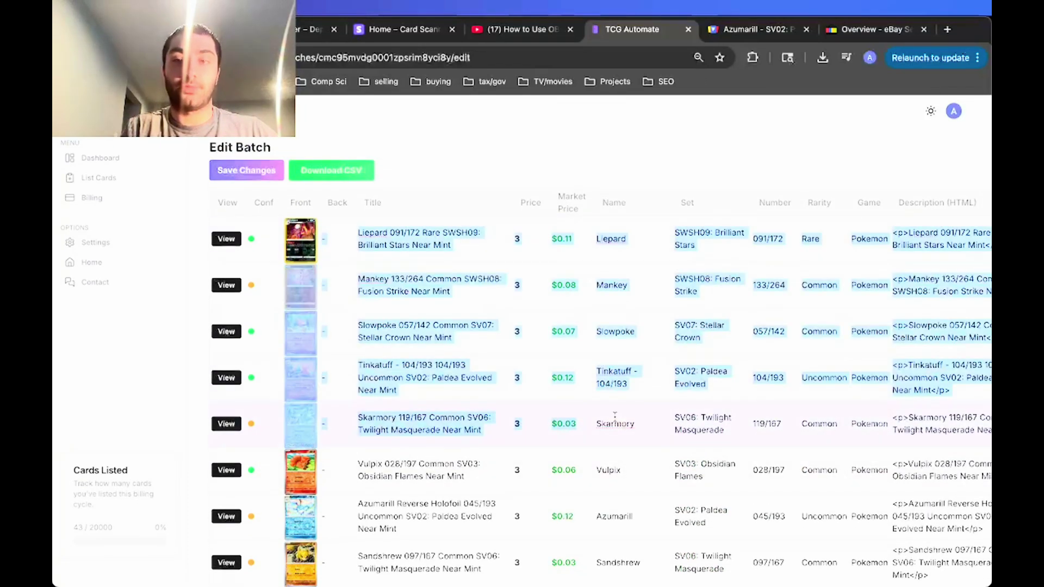
left_click(476, 422)
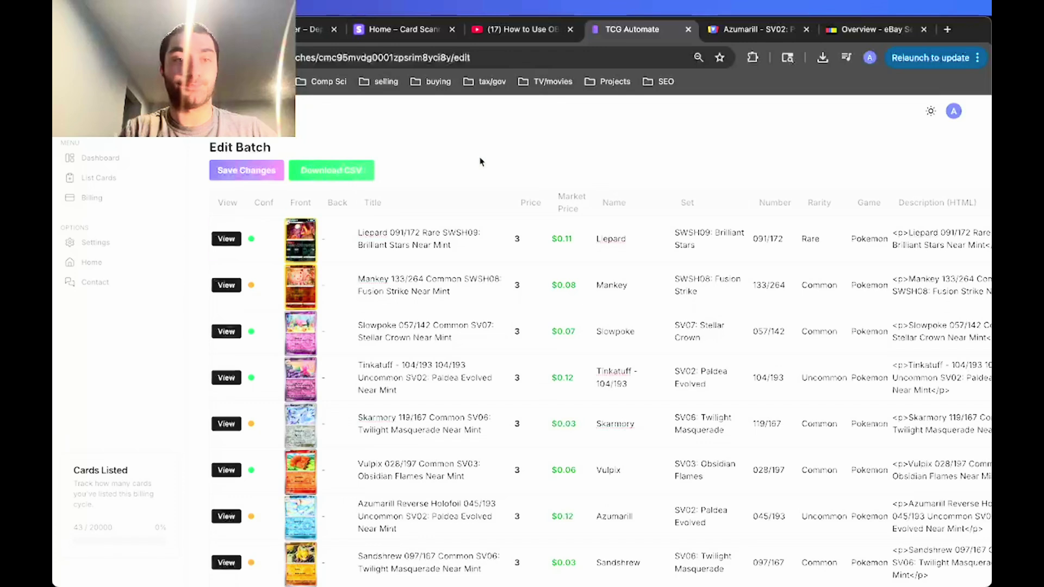
left_click(325, 174)
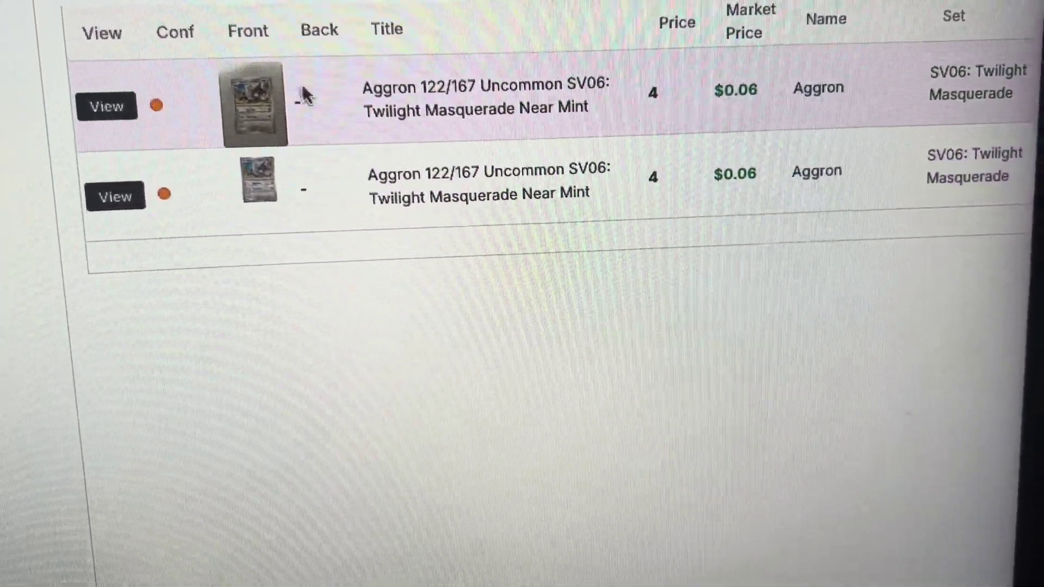
Step: Compare the matched info and prediction confidence of the uncropped Aggron scan with those of the cropped Aggron scan
left_click(128, 100)
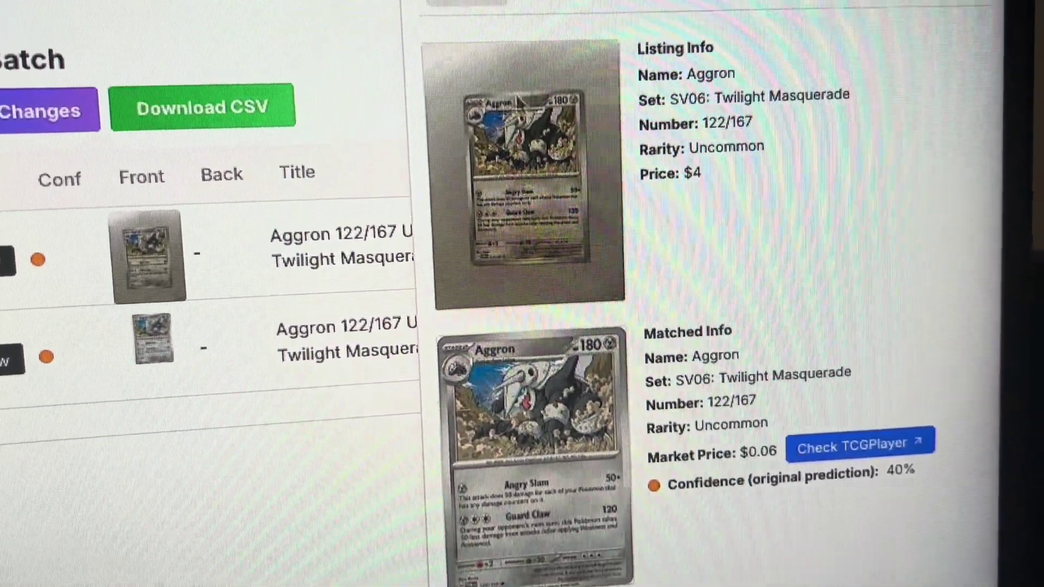
left_click_drag(648, 456, 779, 482)
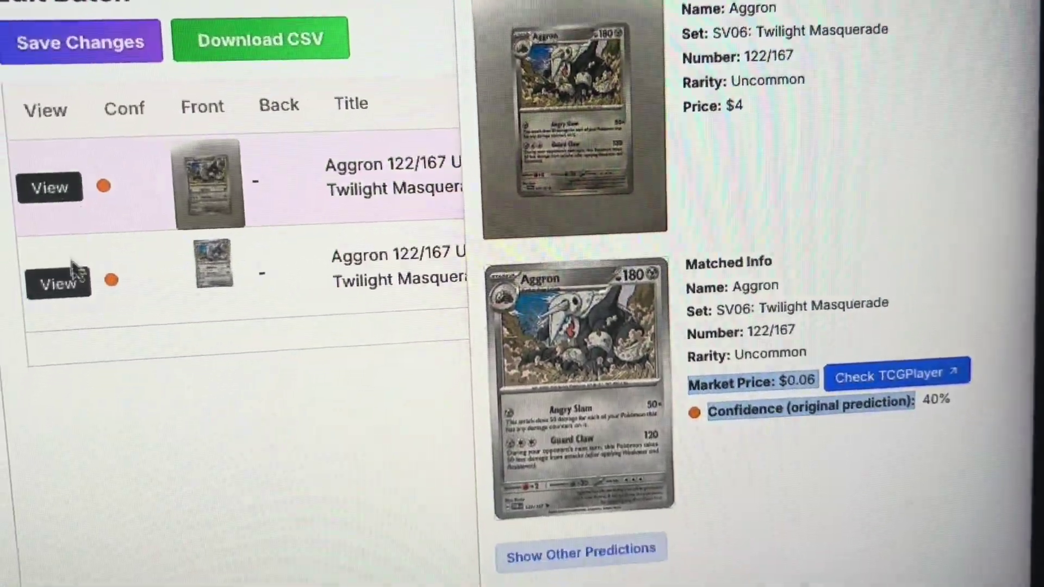
left_click(72, 269)
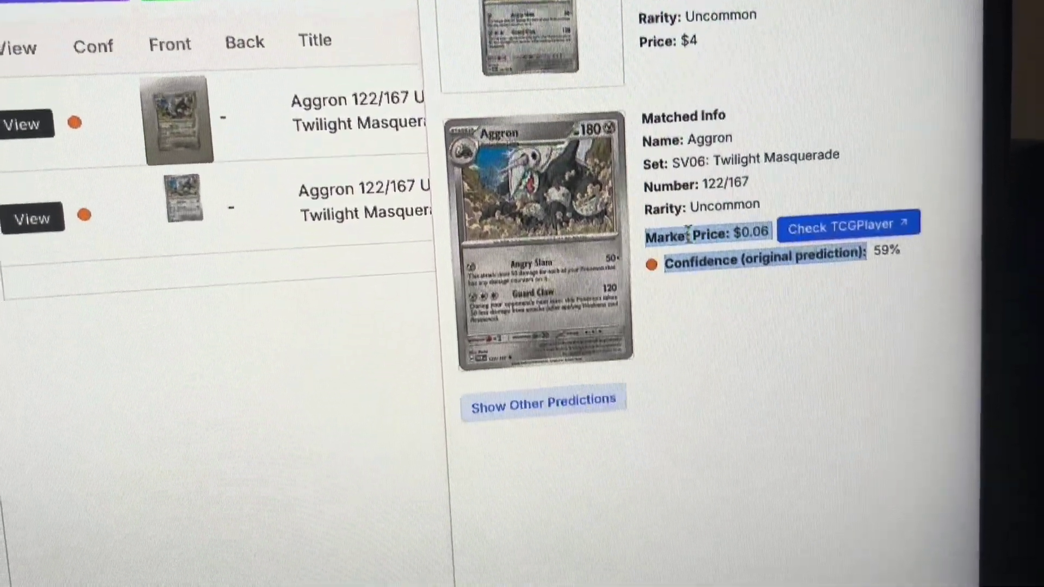
left_click(717, 399)
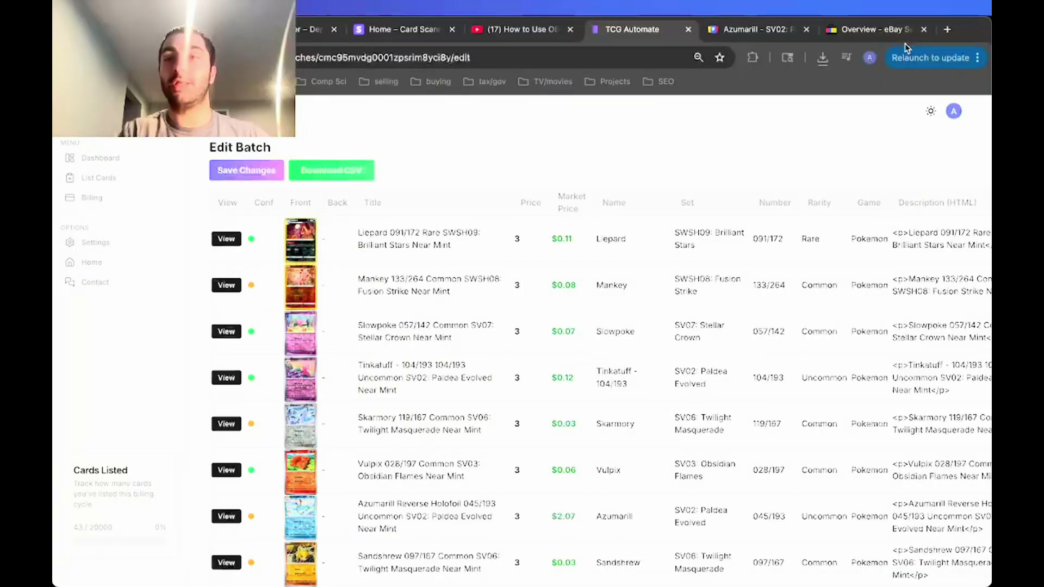
Step: Switch to the eBay Seller Hub overview
left_click(898, 36)
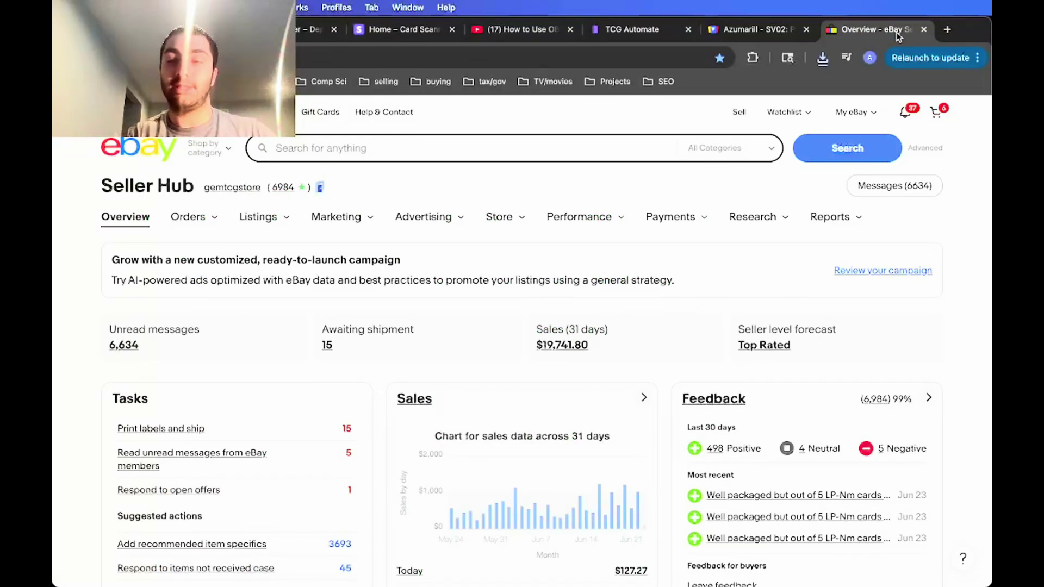